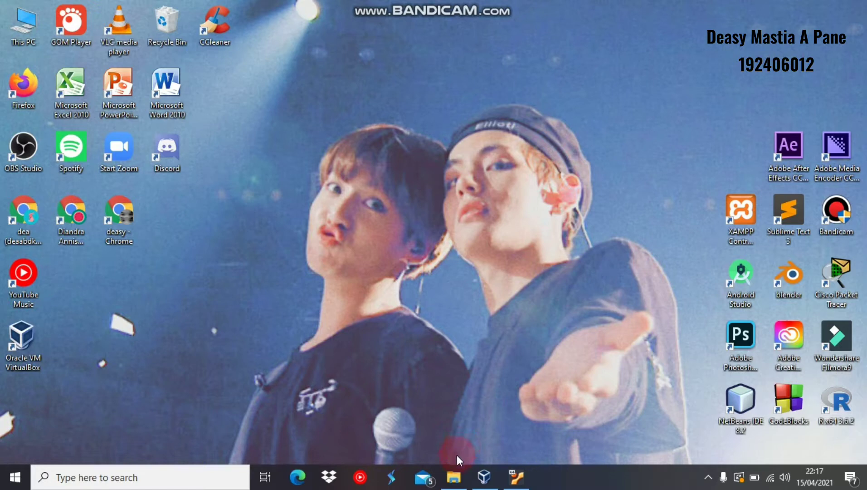
Create a new folder named Linux on the Windows (C:) drive in File Explorer
{"action": "left_click", "coordinate": [453, 476]}
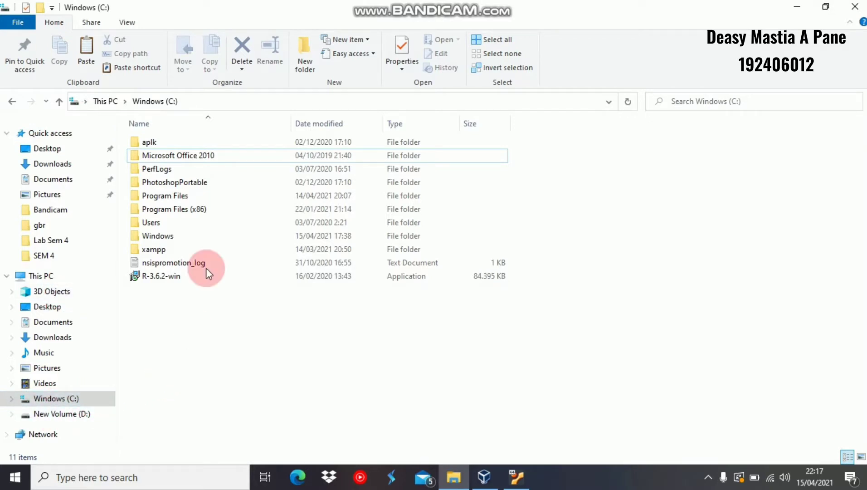
{"action": "left_click", "coordinate": [304, 69]}
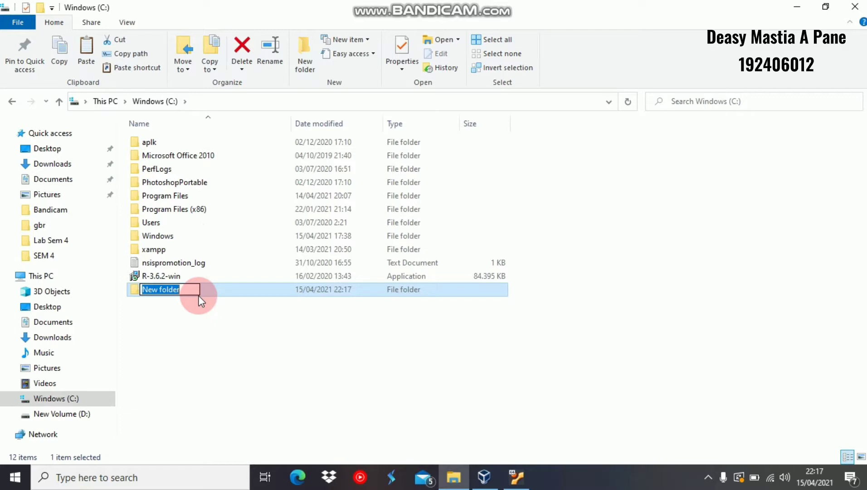
{"action": "key", "text": "Return"}
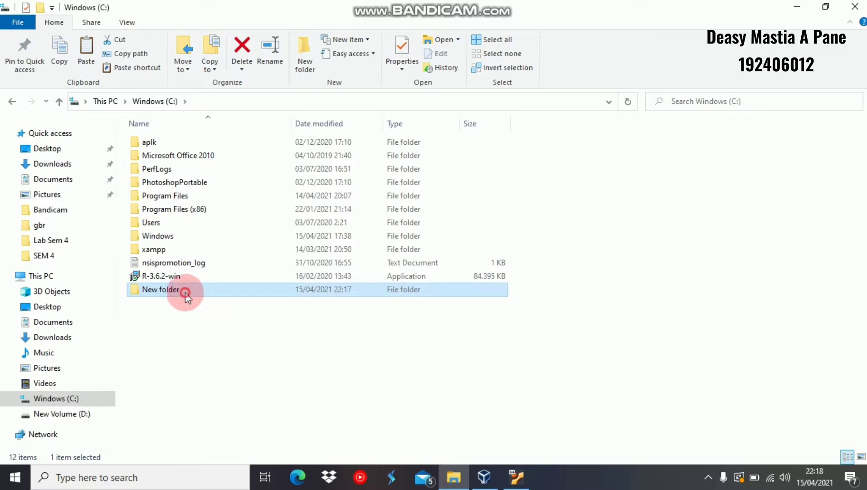
{"action": "left_click", "coordinate": [185, 292]}
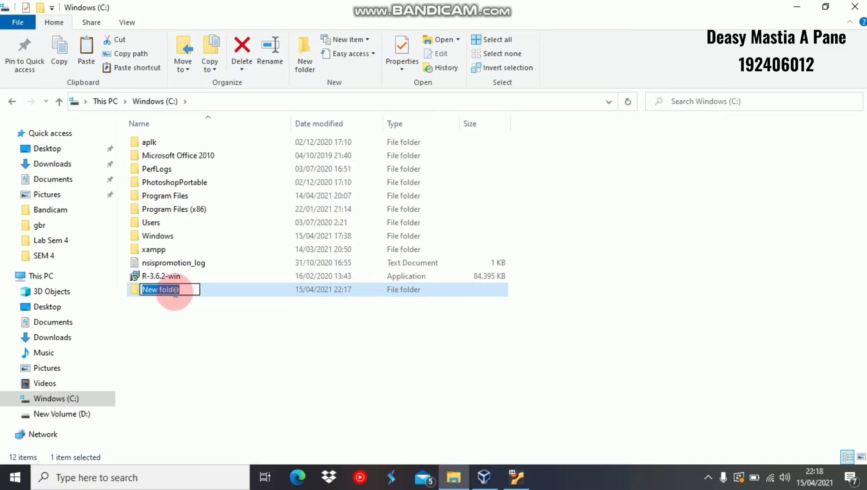
{"action": "type", "text": "Lin"}
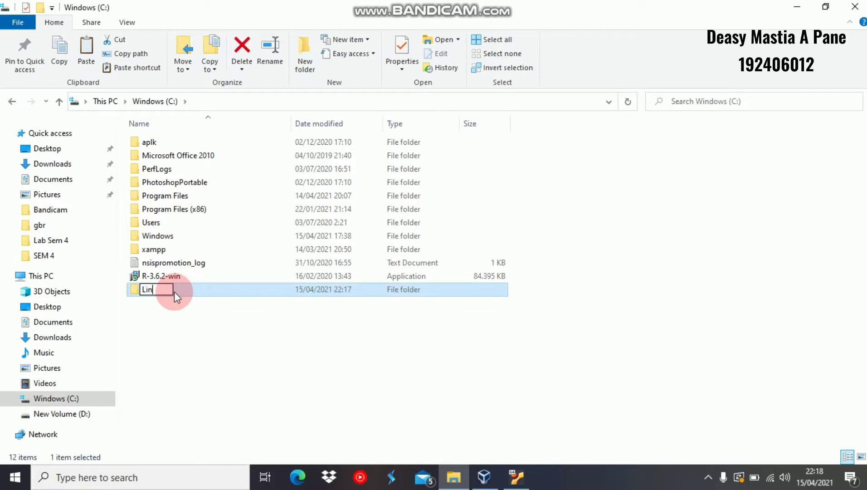
{"action": "type", "text": "ux"}
{"action": "key", "text": "Return"}
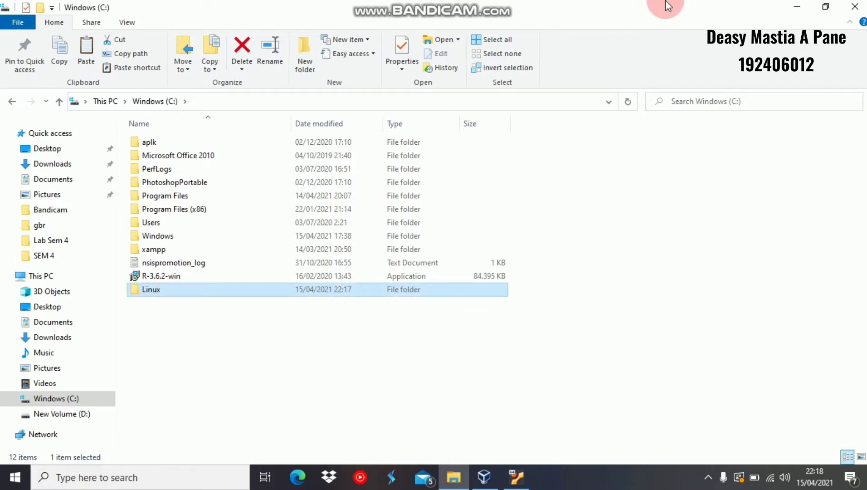
{"action": "left_click", "coordinate": [801, 5]}
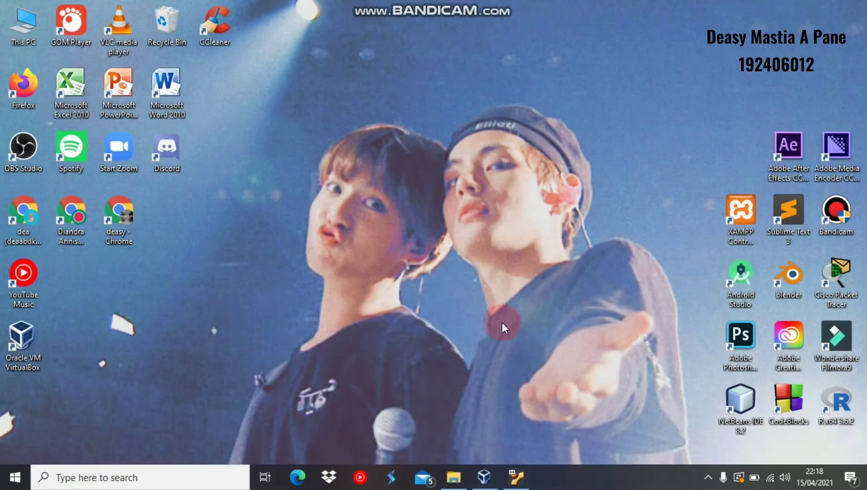
Switch to Oracle VM VirtualBox Manager and start adding a shared folder in the ubuntu machine's settings
{"action": "left_click", "coordinate": [481, 474]}
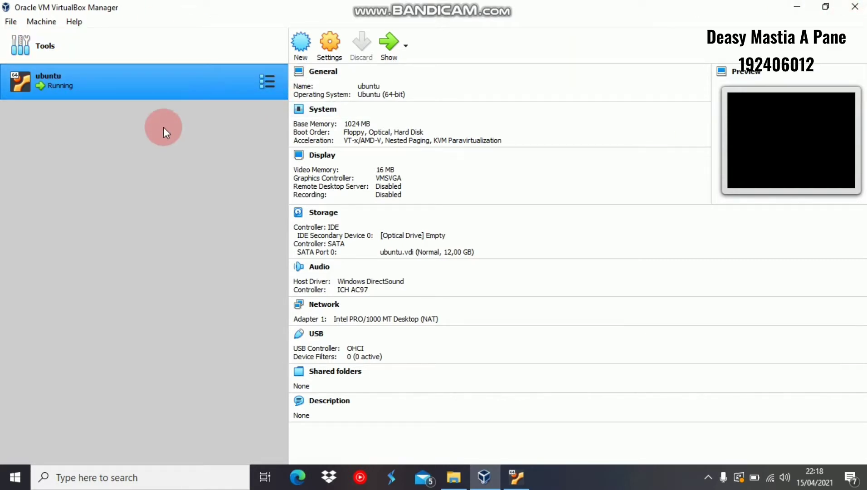
{"action": "left_click", "coordinate": [331, 51]}
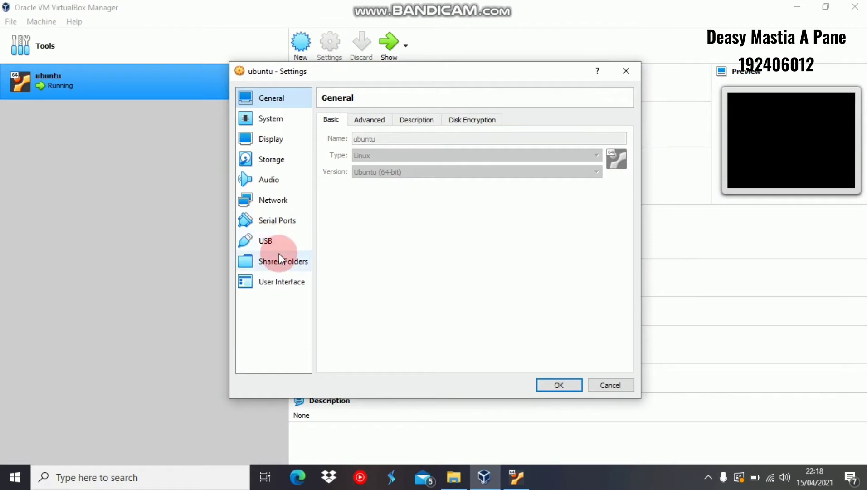
{"action": "left_click", "coordinate": [284, 262]}
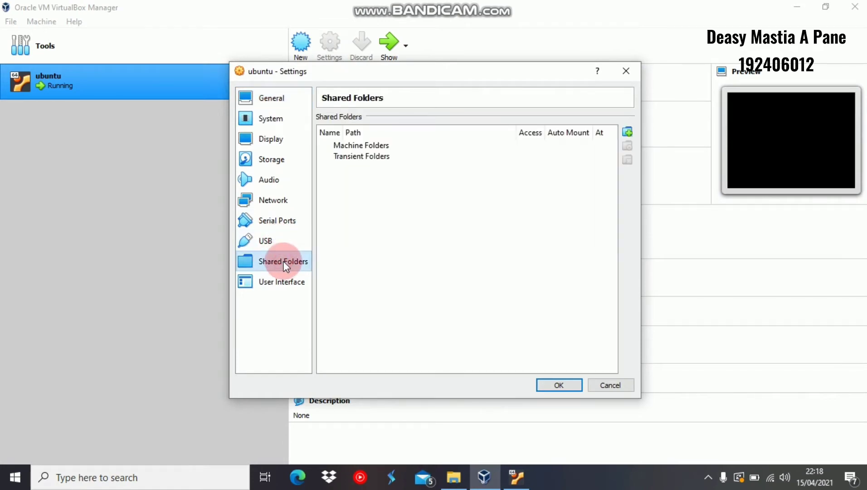
{"action": "left_click", "coordinate": [627, 132]}
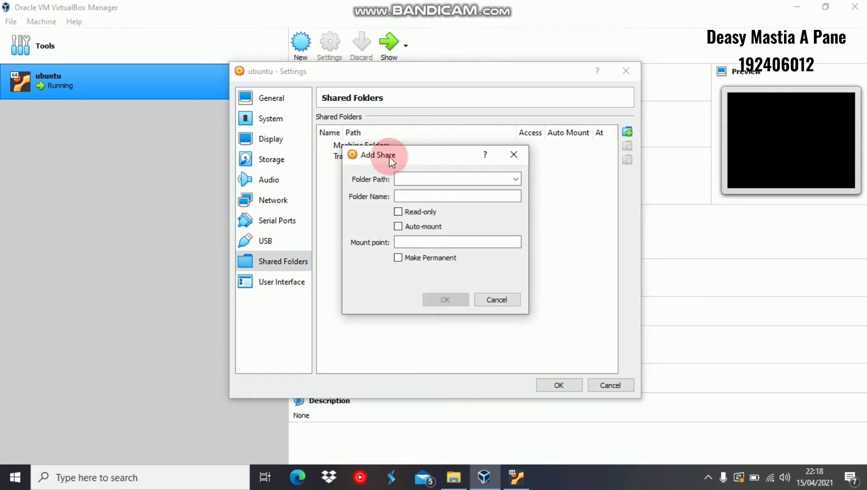
Choose the Linux folder on the Windows (C:) drive as the share's folder path
{"action": "left_click", "coordinate": [515, 178]}
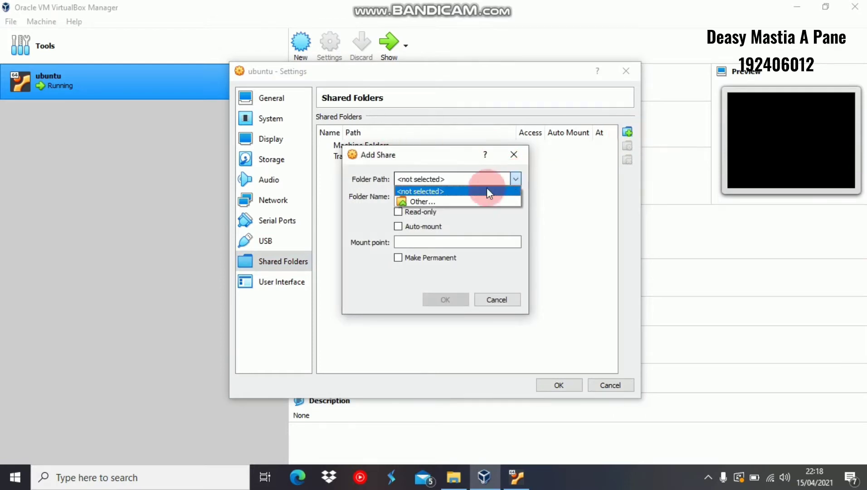
{"action": "left_click", "coordinate": [473, 202]}
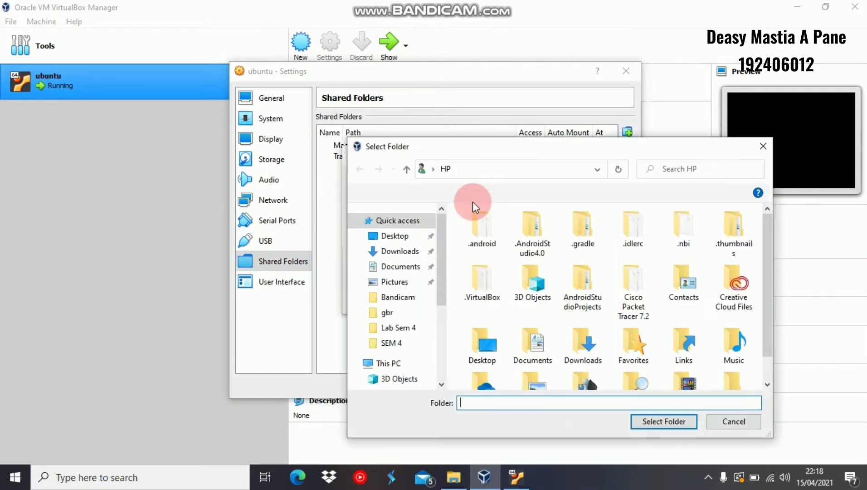
{"action": "left_click_drag", "start_coordinate": [438, 245], "coordinate": [437, 368]}
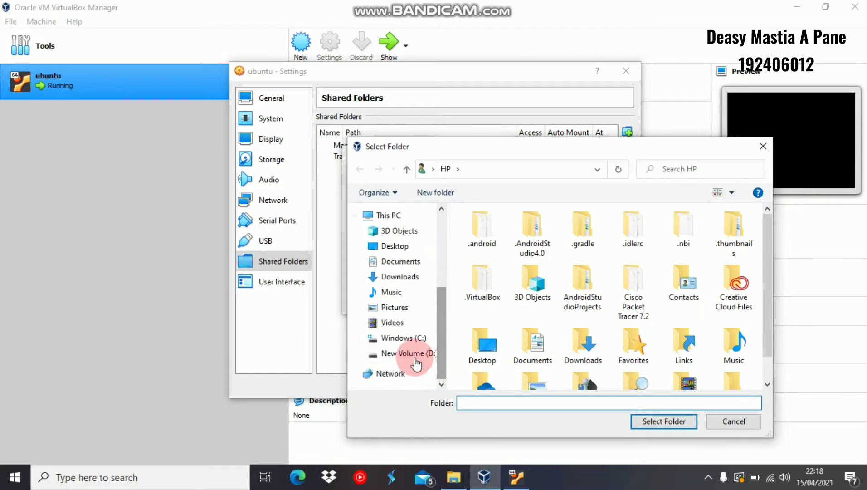
{"action": "left_click", "coordinate": [419, 343]}
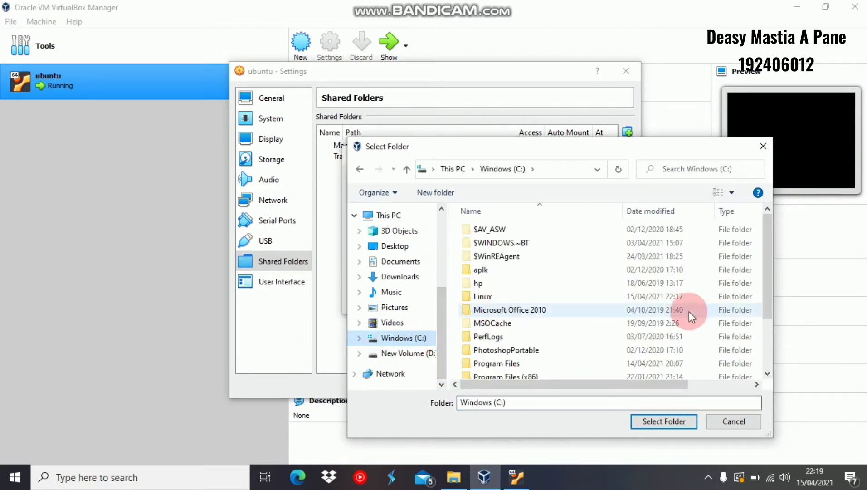
{"action": "left_click", "coordinate": [509, 293]}
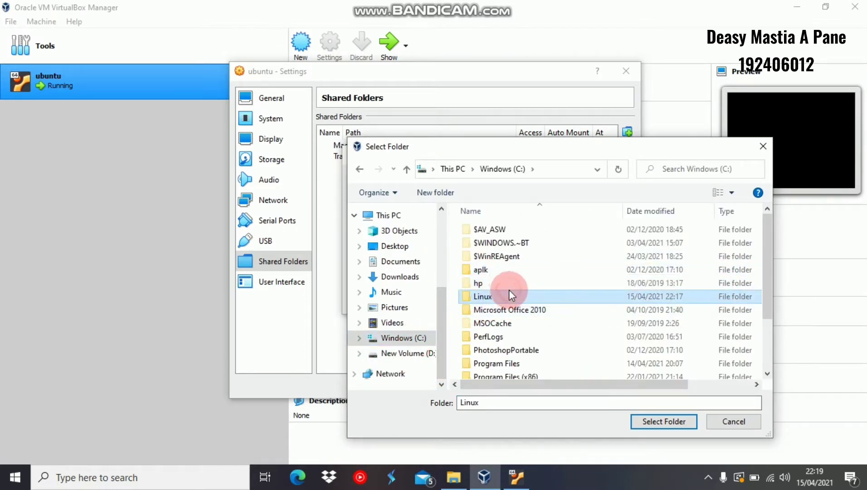
{"action": "left_click", "coordinate": [663, 421]}
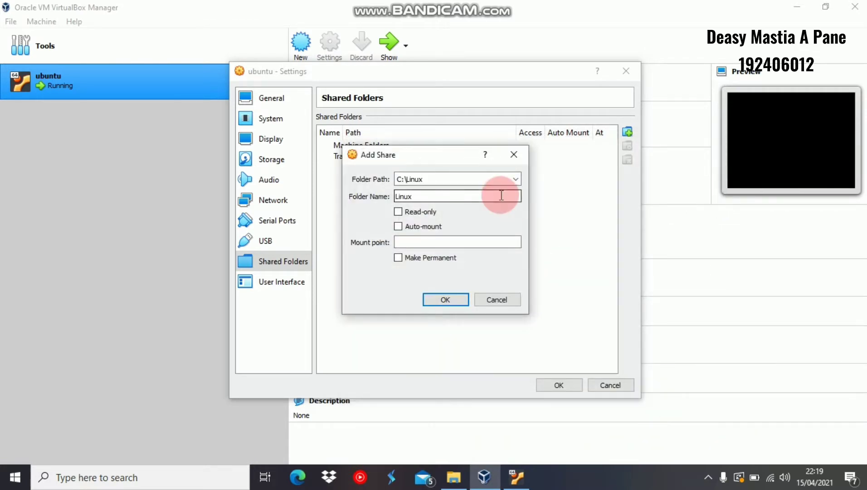
Enable Auto-mount for the Linux share, add it and save the ubuntu machine's settings
{"action": "left_click", "coordinate": [399, 226]}
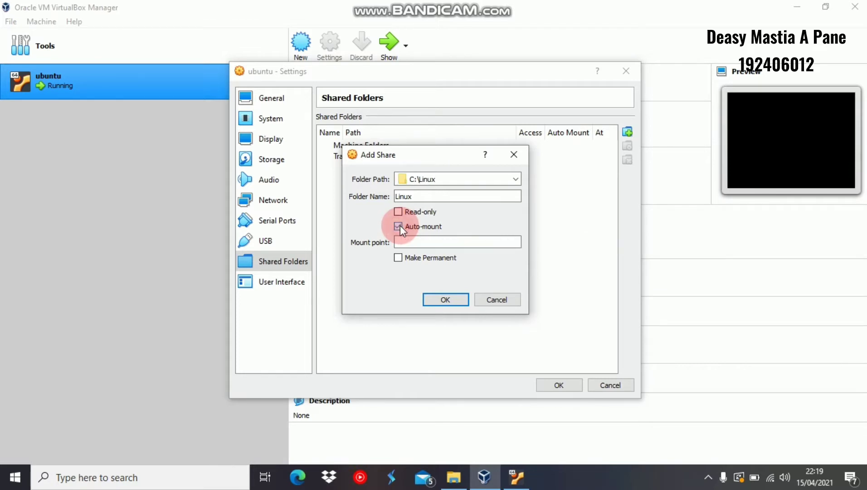
{"action": "left_click", "coordinate": [437, 295]}
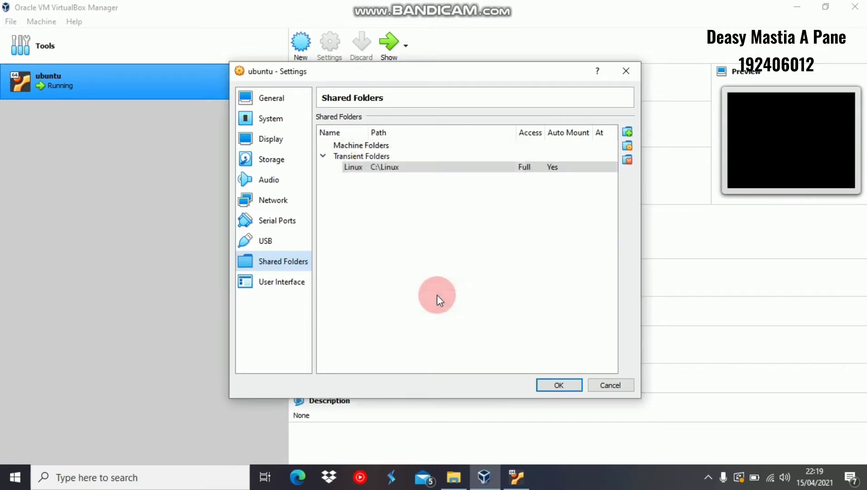
{"action": "left_click", "coordinate": [559, 385]}
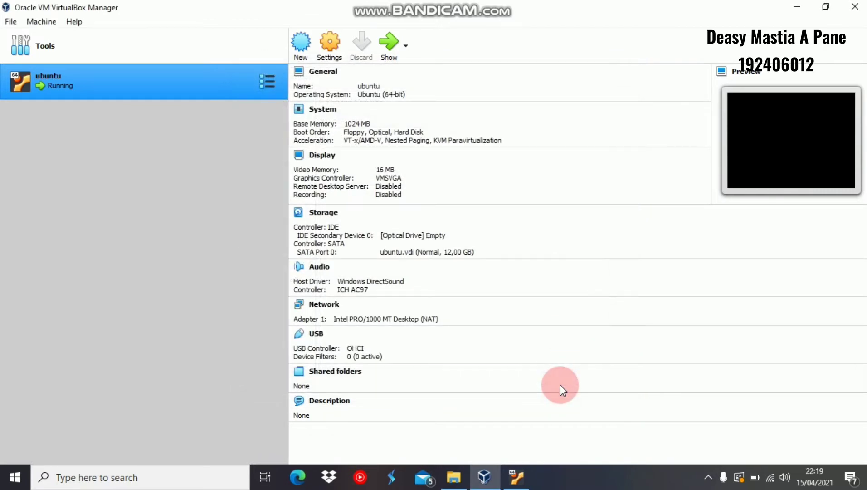
Show the running ubuntu machine and log in by entering the account password
{"action": "left_click", "coordinate": [389, 45]}
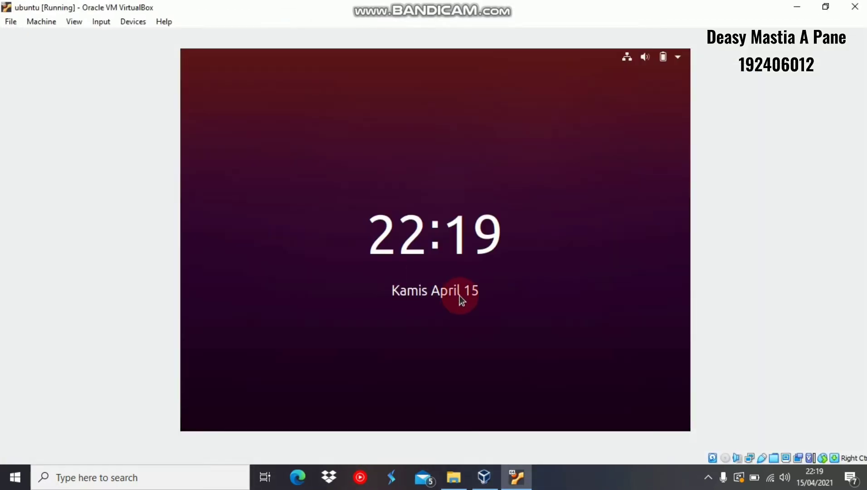
{"action": "left_click", "coordinate": [520, 325]}
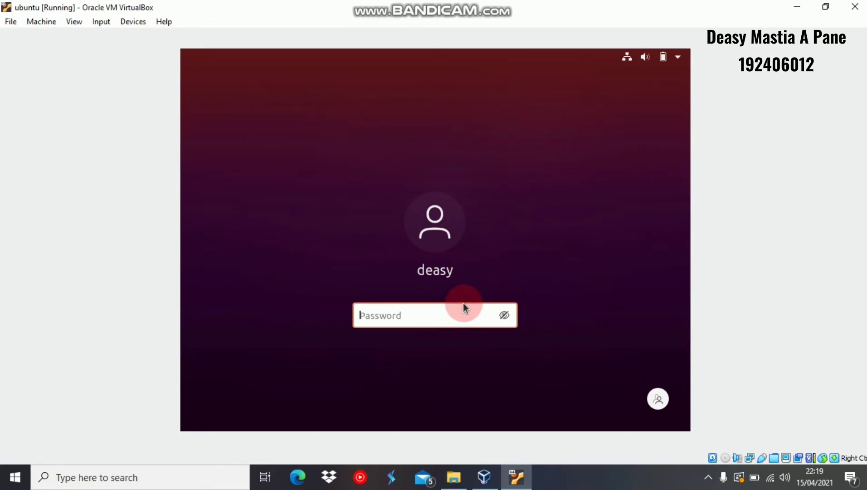
{"action": "type", "text": "•••••••••"}
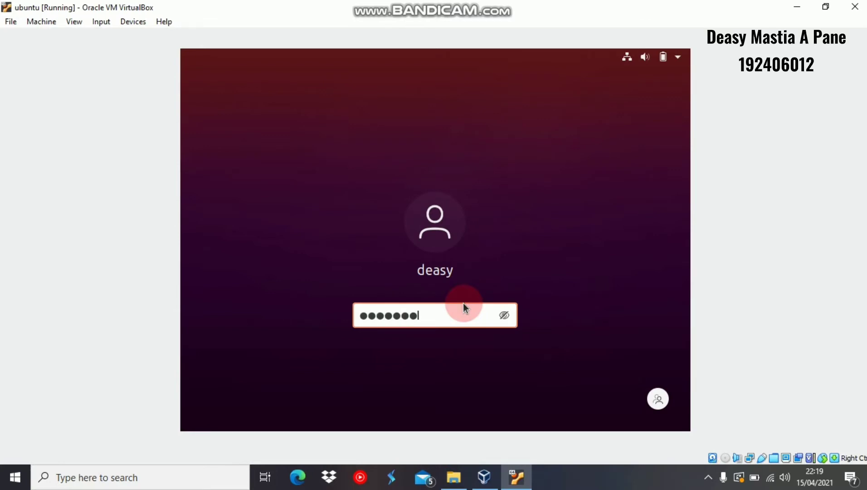
{"action": "type", "text": "••"}
{"action": "key", "text": "Return"}
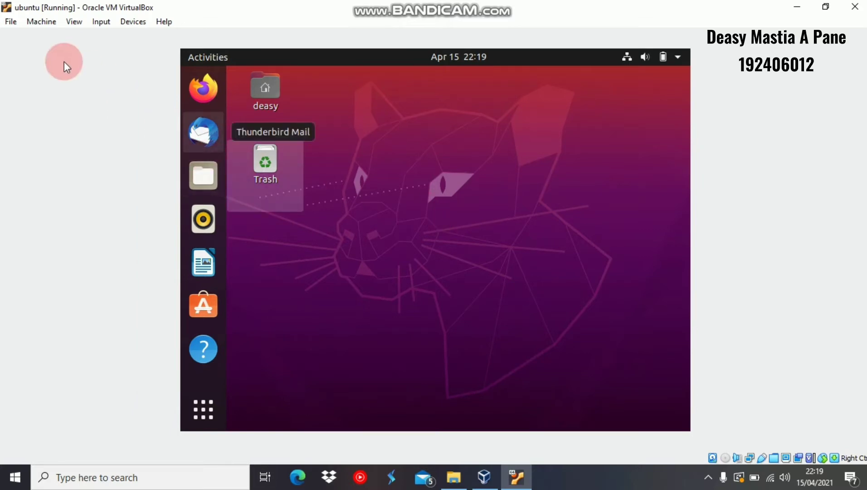
Set the virtual machine's drag and drop mode to Bidirectional
{"action": "left_click", "coordinate": [140, 22]}
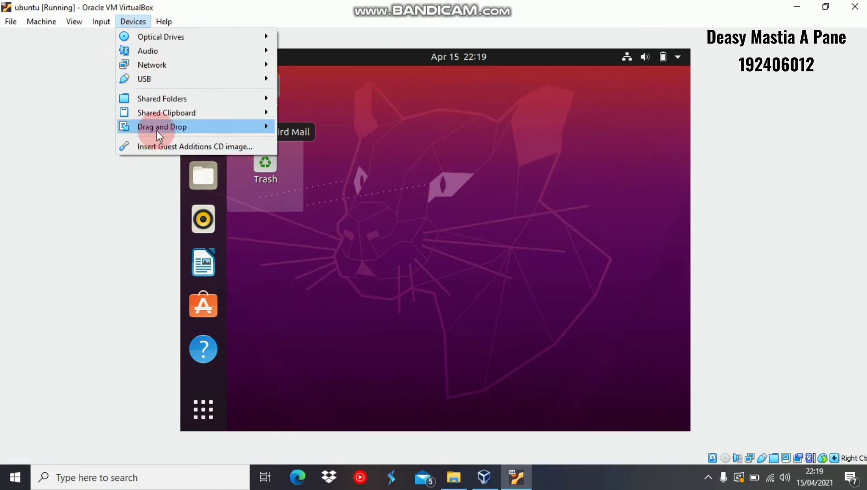
{"action": "mouse_move", "coordinate": [156, 130]}
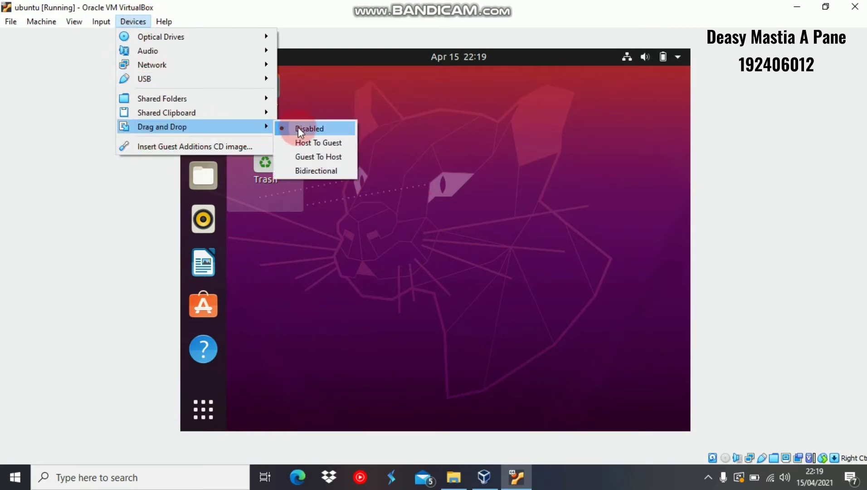
{"action": "left_click", "coordinate": [319, 171]}
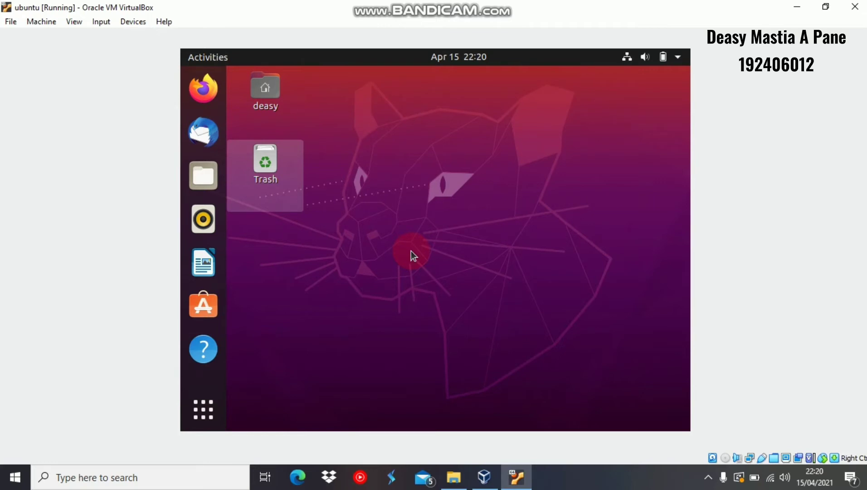
Create a new folder named windows in Ubuntu's Home directory
{"action": "left_click", "coordinate": [207, 181]}
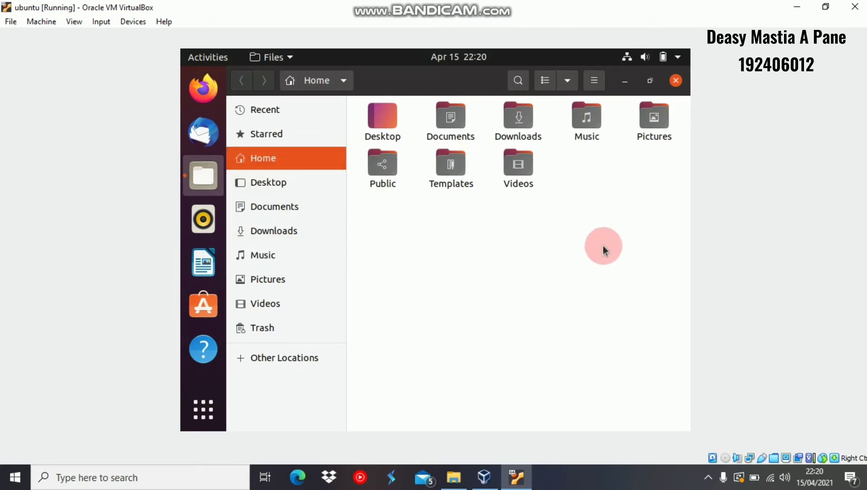
{"action": "right_click", "coordinate": [590, 241]}
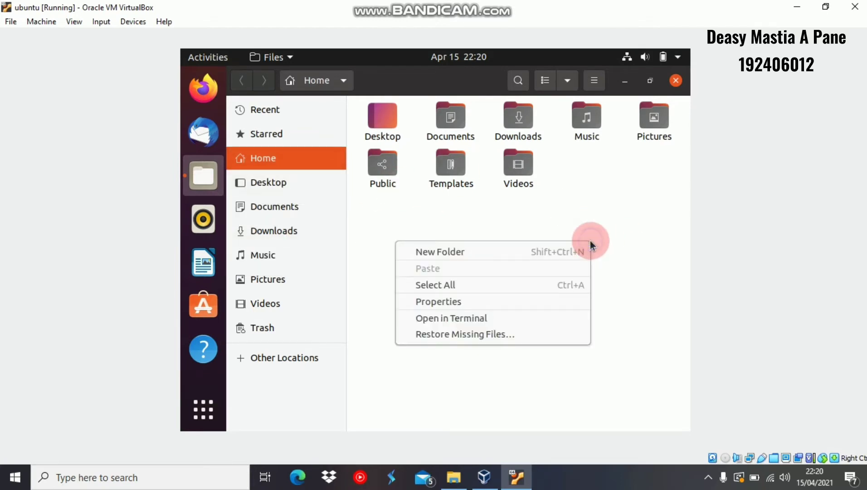
{"action": "left_click", "coordinate": [525, 246]}
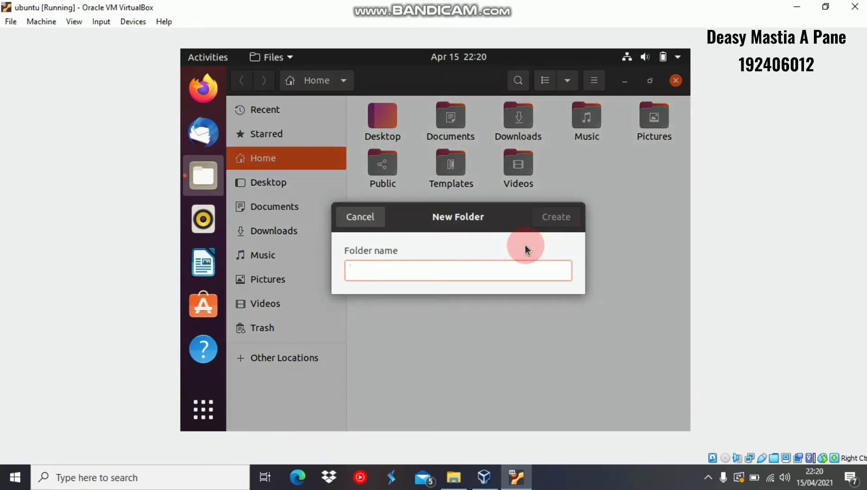
{"action": "type", "text": "w"}
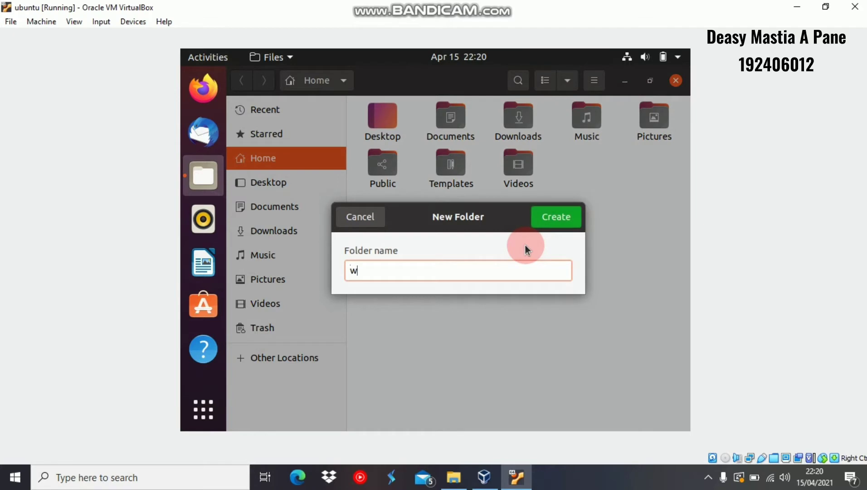
{"action": "type", "text": "indows"}
{"action": "left_click", "coordinate": [557, 222]}
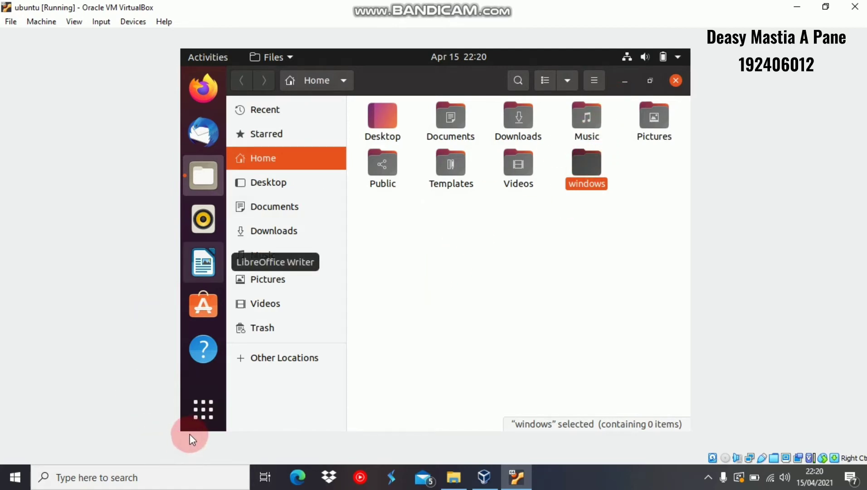
Create an empty file named mountshare.sh in the Home directory with touch in the Terminal, then close the Terminal
{"action": "left_click", "coordinate": [202, 409]}
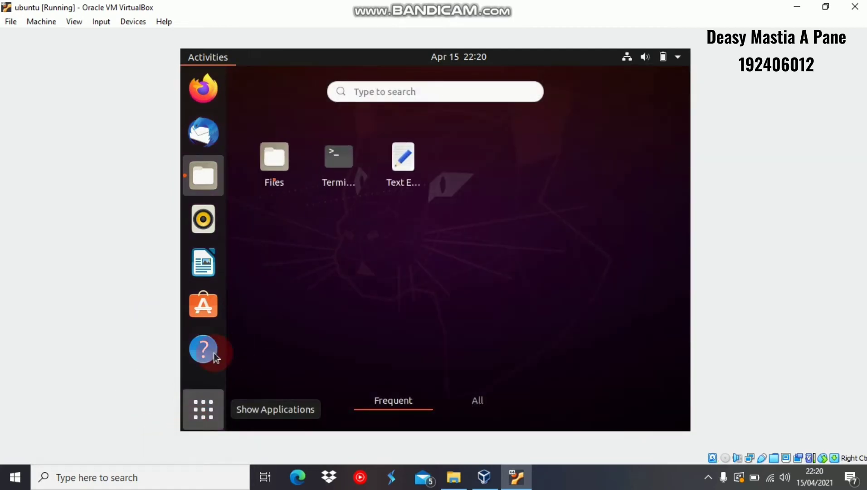
{"action": "left_click", "coordinate": [339, 168]}
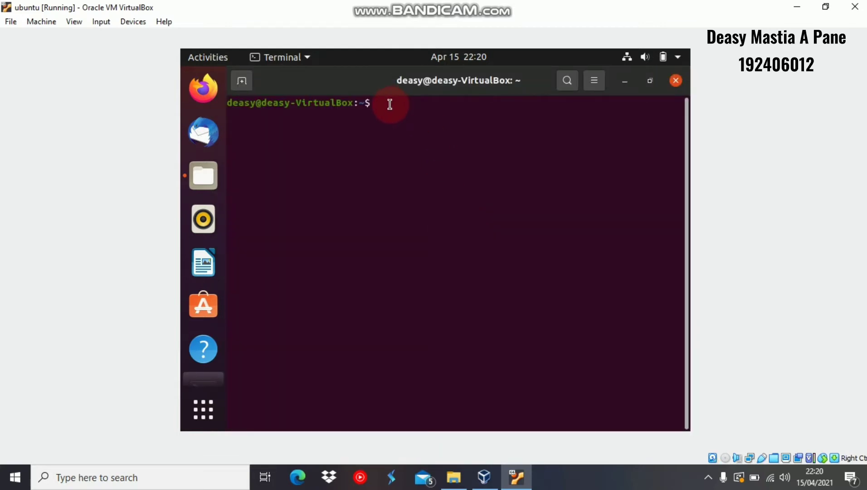
{"action": "type", "text": "touch mountshare.sh"}
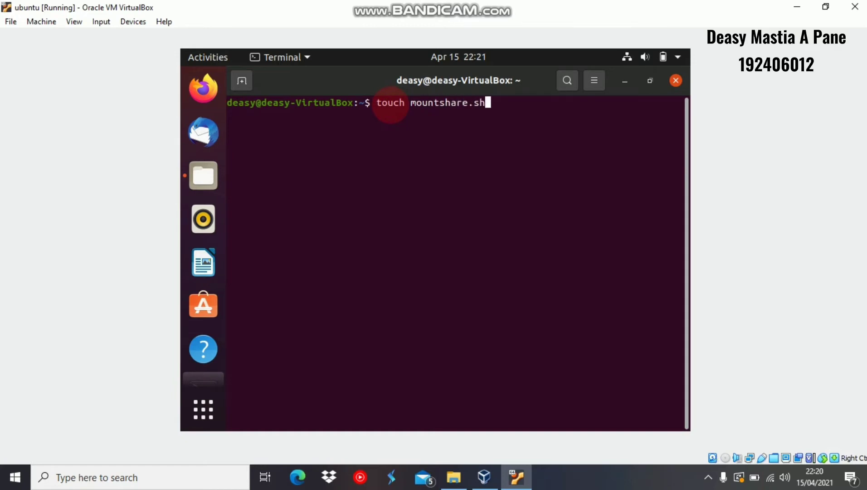
{"action": "key", "text": "Return"}
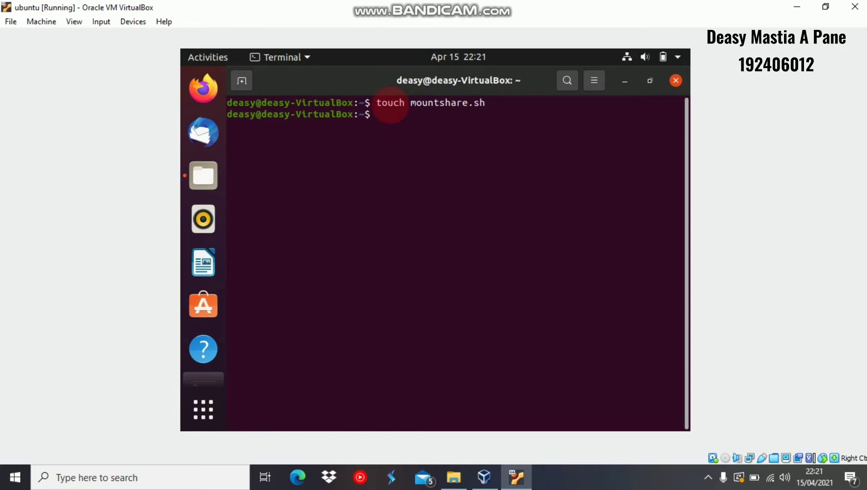
{"action": "left_click", "coordinate": [676, 81]}
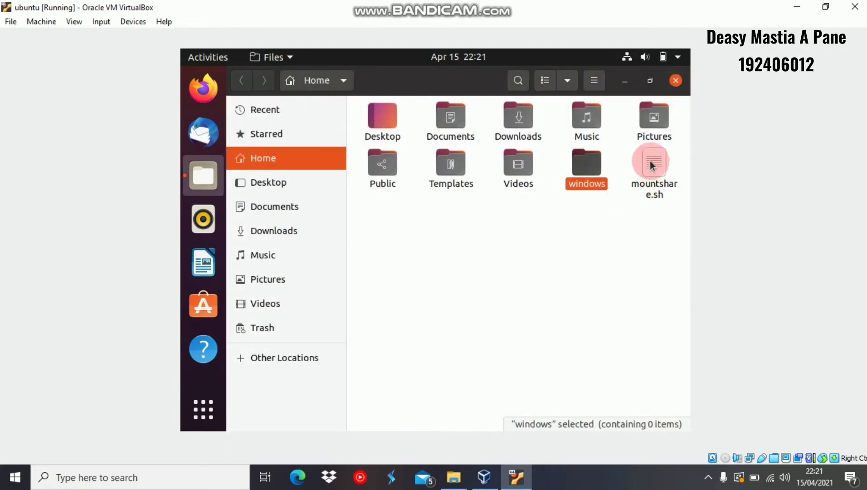
Write the line "sudo mount -t vboxsf Linux windows" in mountshare.sh with the Text Editor, save the file and close it
{"action": "left_click", "coordinate": [671, 167]}
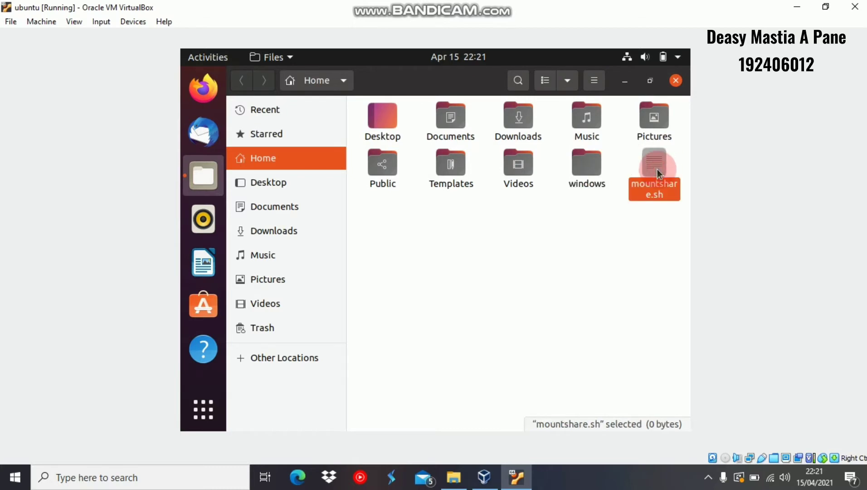
{"action": "double_click", "coordinate": [657, 170]}
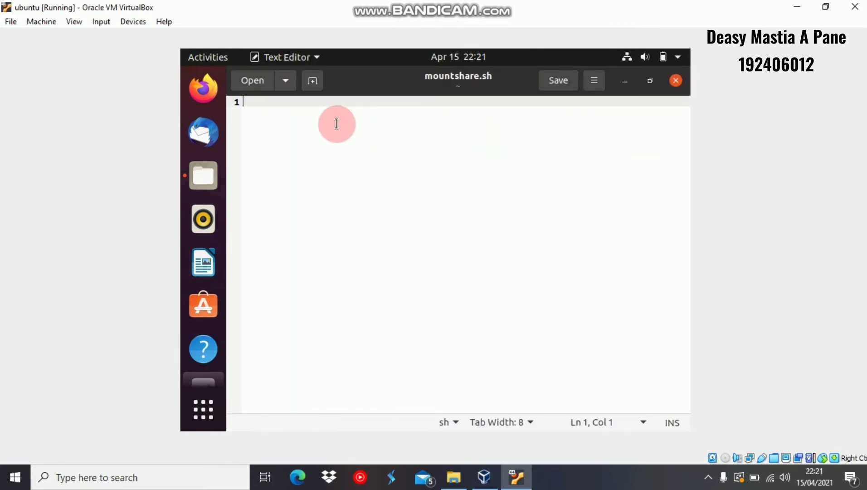
{"action": "type", "text": "sud"}
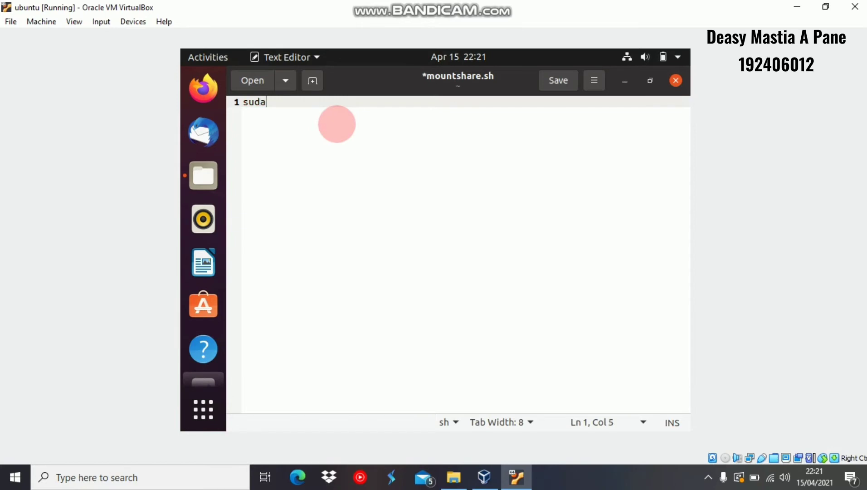
{"action": "type", "text": "o mount -"}
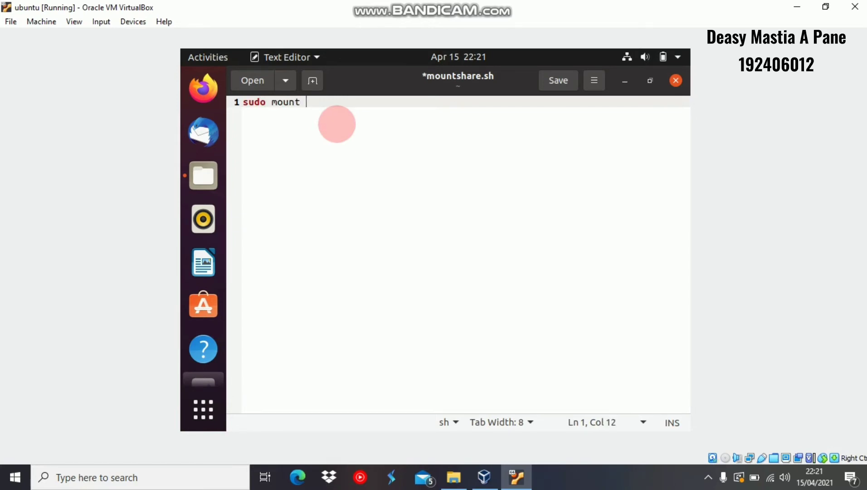
{"action": "type", "text": "t "}
{"action": "type", "text": "vboxsf Linuv"}
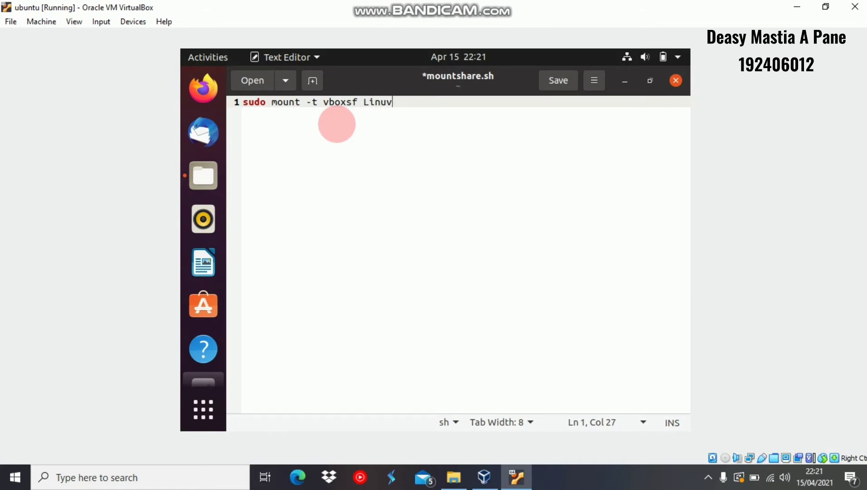
{"action": "key", "text": "BackSpace"}
{"action": "type", "text": "x windows"}
{"action": "left_click", "coordinate": [554, 74]}
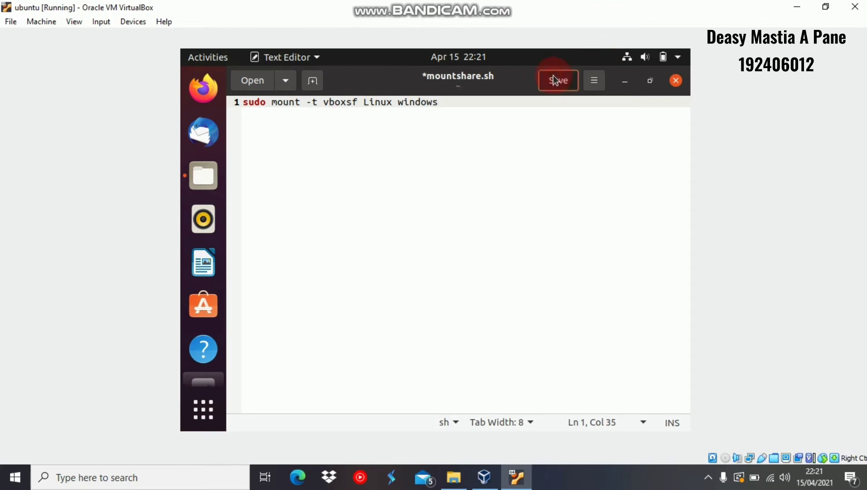
{"action": "left_click", "coordinate": [644, 177]}
{"action": "left_click", "coordinate": [680, 81]}
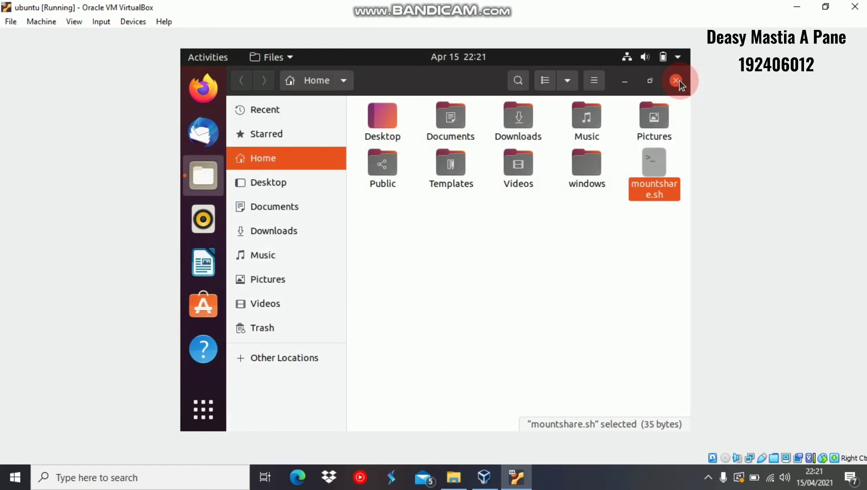
{"action": "left_click", "coordinate": [536, 275]}
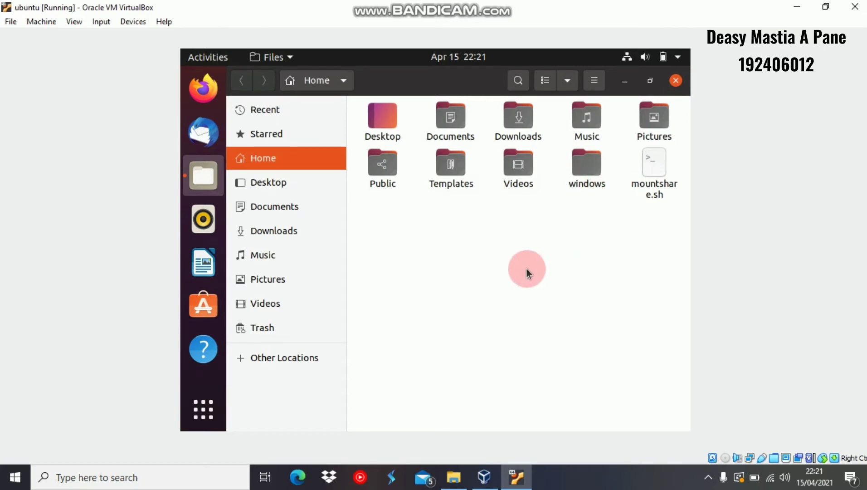
Allow mountshare.sh to be executed as a program in its permissions and close its properties
{"action": "left_click", "coordinate": [597, 179]}
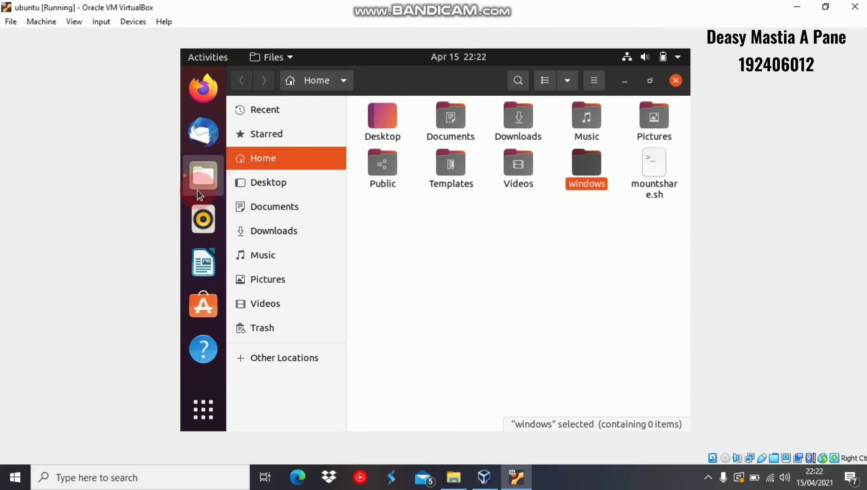
{"action": "left_click", "coordinate": [658, 192]}
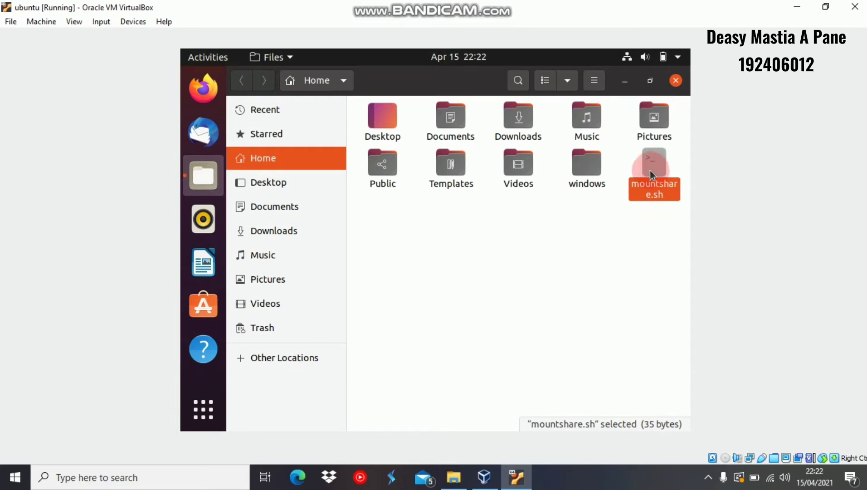
{"action": "right_click", "coordinate": [652, 175]}
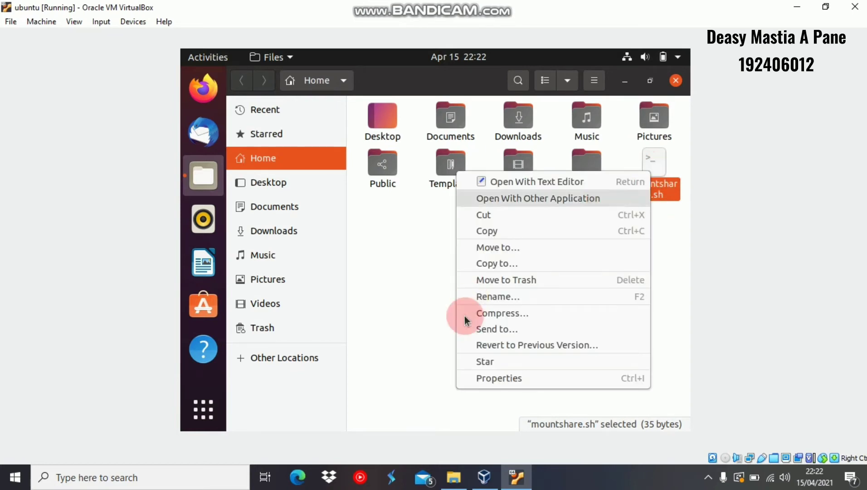
{"action": "left_click", "coordinate": [497, 379]}
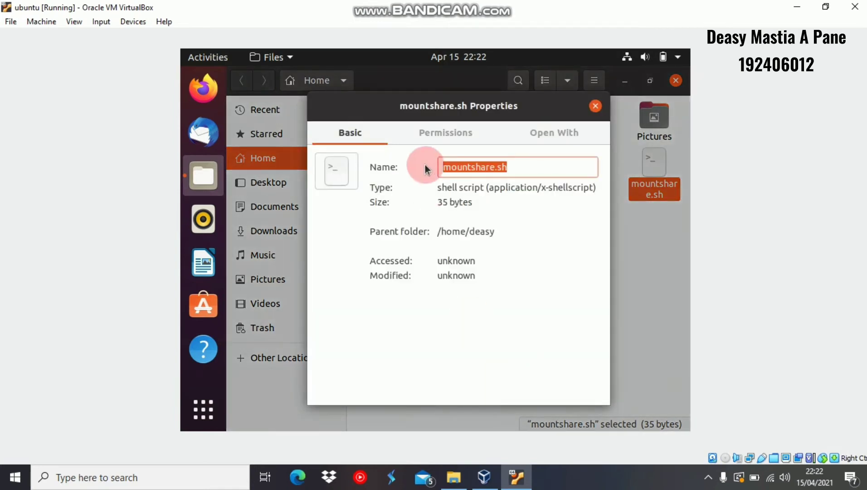
{"action": "left_click", "coordinate": [445, 131]}
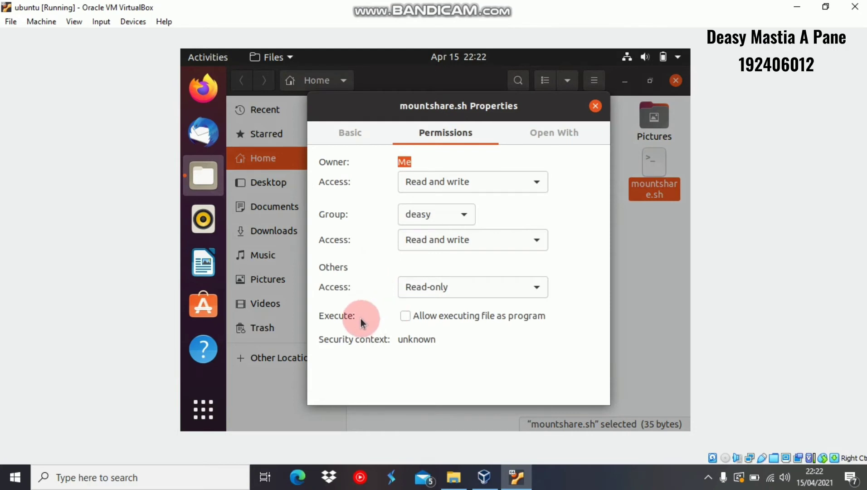
{"action": "left_click", "coordinate": [404, 320]}
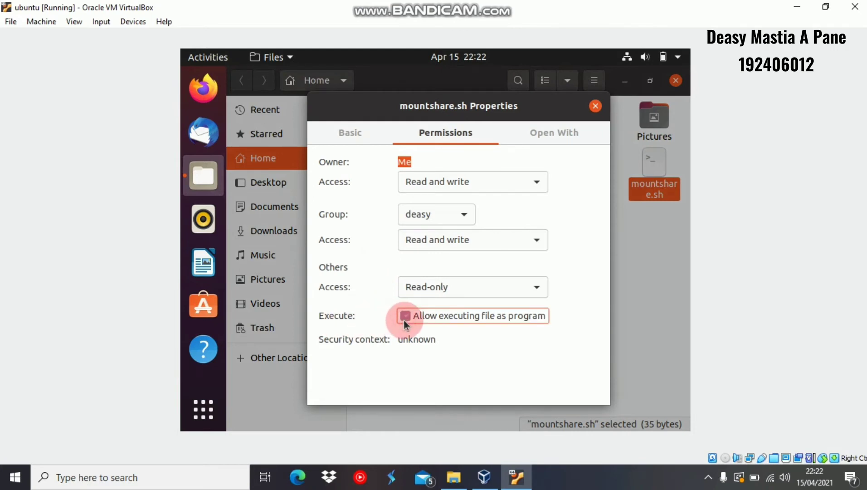
{"action": "left_click", "coordinate": [595, 105]}
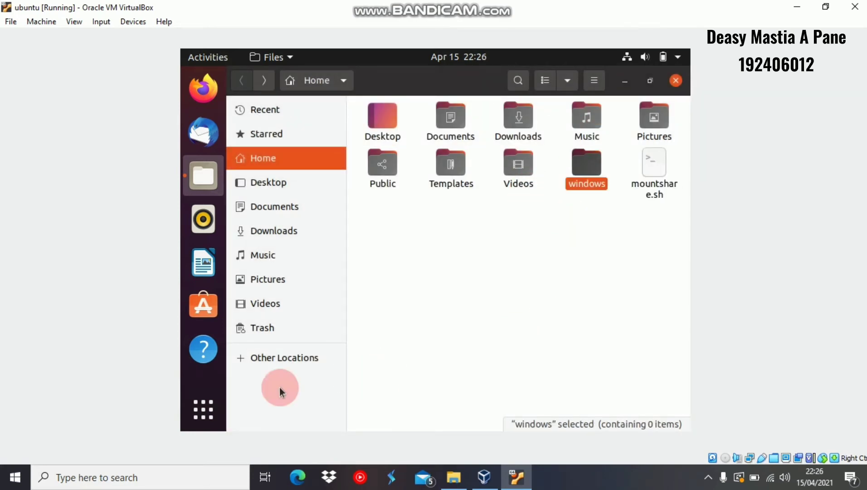
Run ./mountshare.sh in a new Terminal, enter the sudo password, and close the Terminal
{"action": "left_click", "coordinate": [216, 413]}
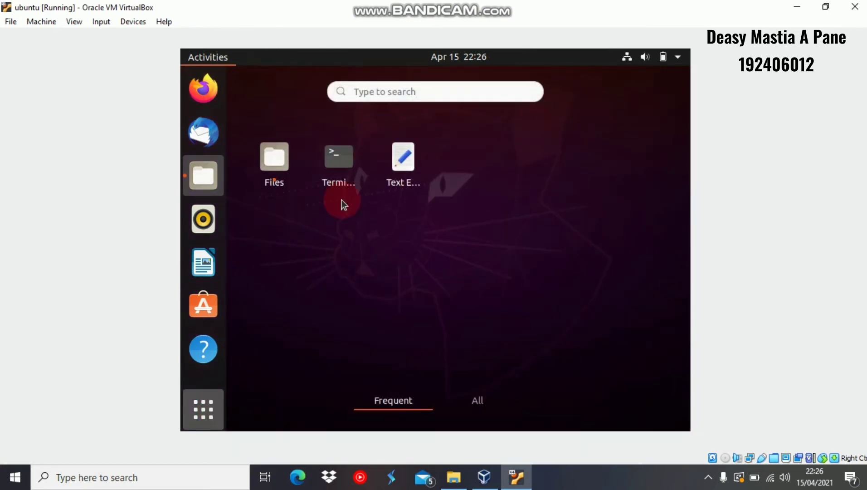
{"action": "left_click", "coordinate": [341, 172]}
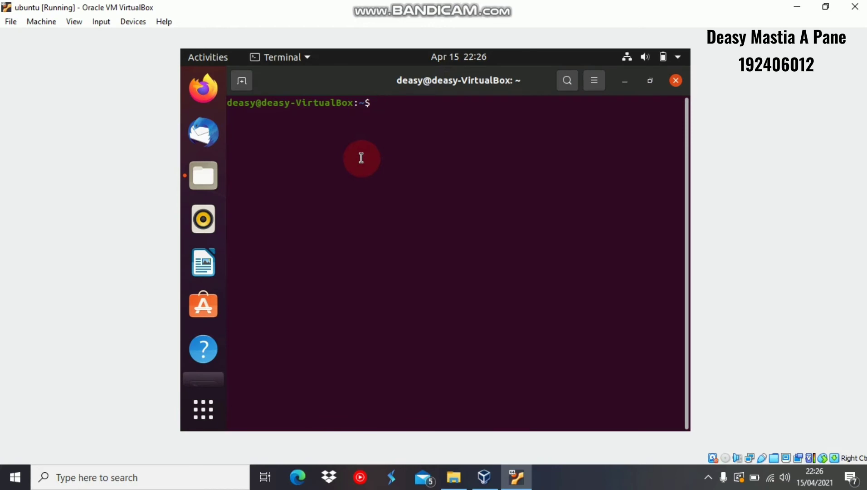
{"action": "type", "text": "./mountshare.sh"}
{"action": "key", "text": "Return"}
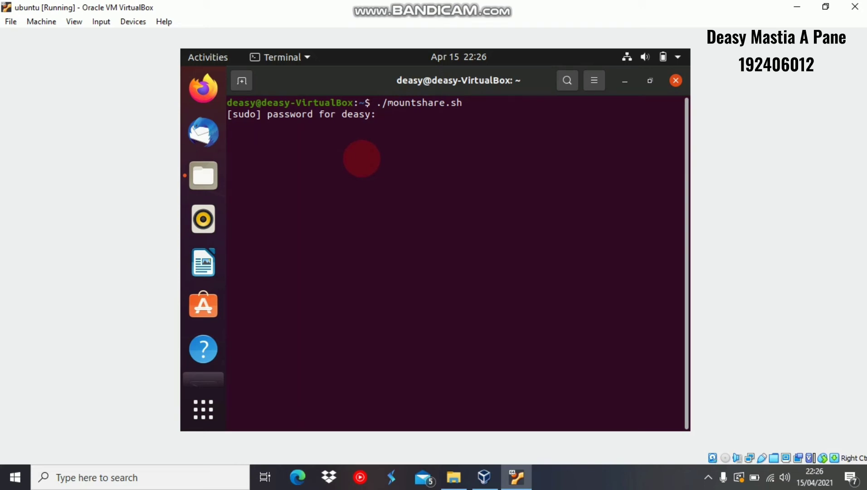
{"action": "key", "text": "Return"}
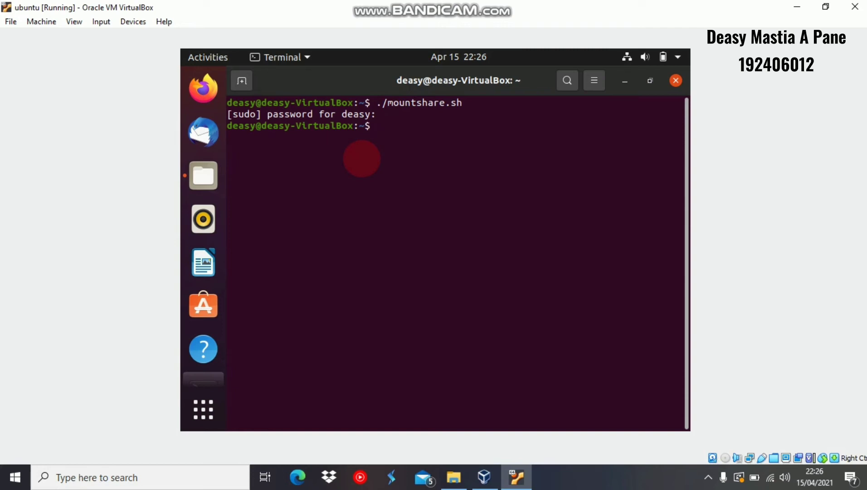
{"action": "left_click", "coordinate": [675, 82]}
{"action": "left_click", "coordinate": [563, 207]}
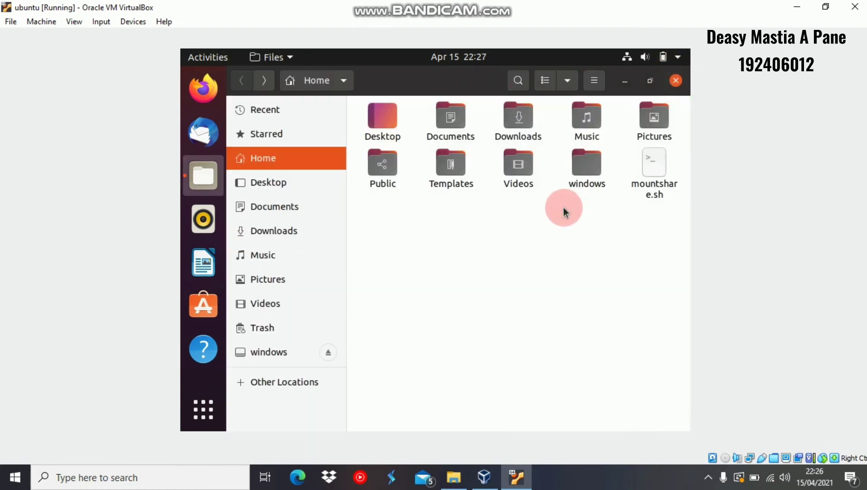
Check the C: drive's Linux folder in Windows File Explorer, switch back to the ubuntu machine and open its windows folder
{"action": "left_click", "coordinate": [454, 477]}
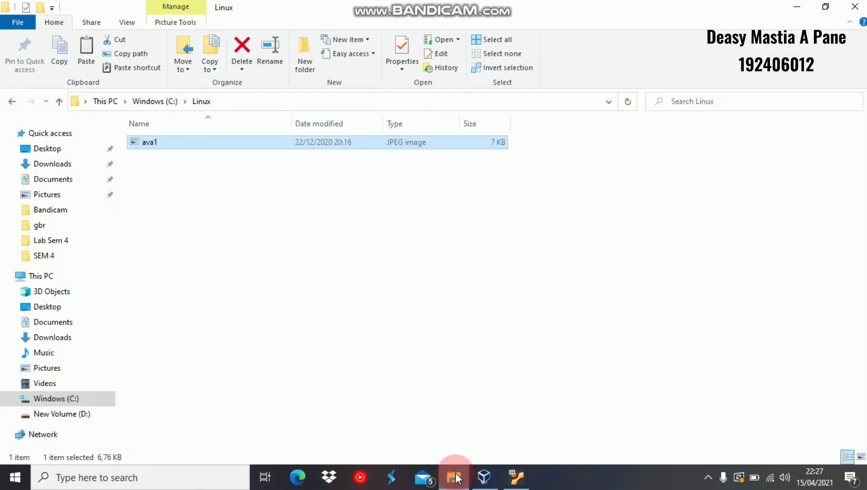
{"action": "left_click", "coordinate": [185, 168]}
{"action": "left_click", "coordinate": [183, 144]}
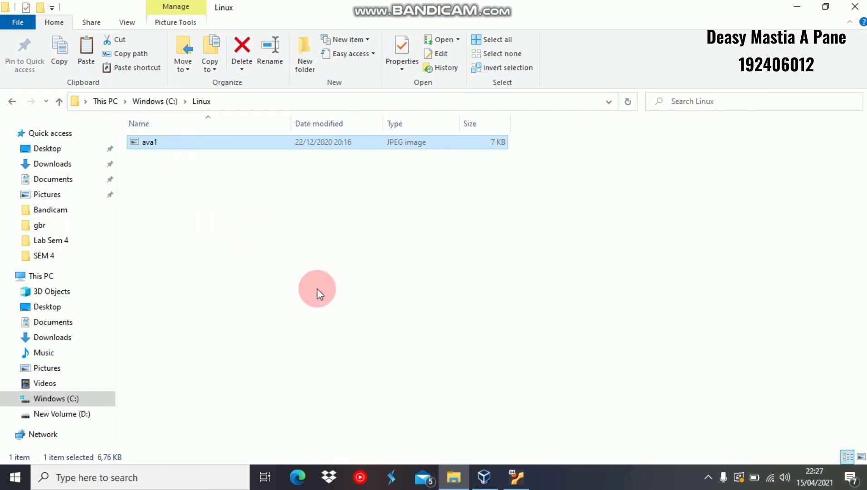
{"action": "left_click", "coordinate": [517, 476]}
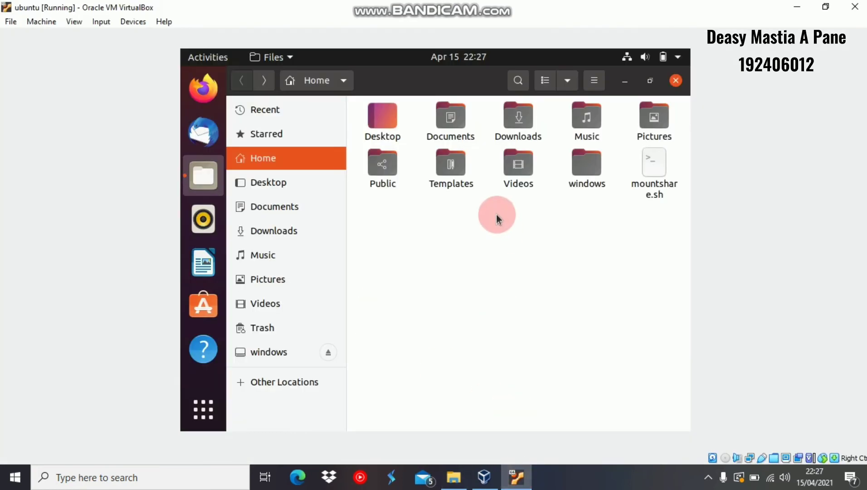
{"action": "left_click", "coordinate": [584, 181]}
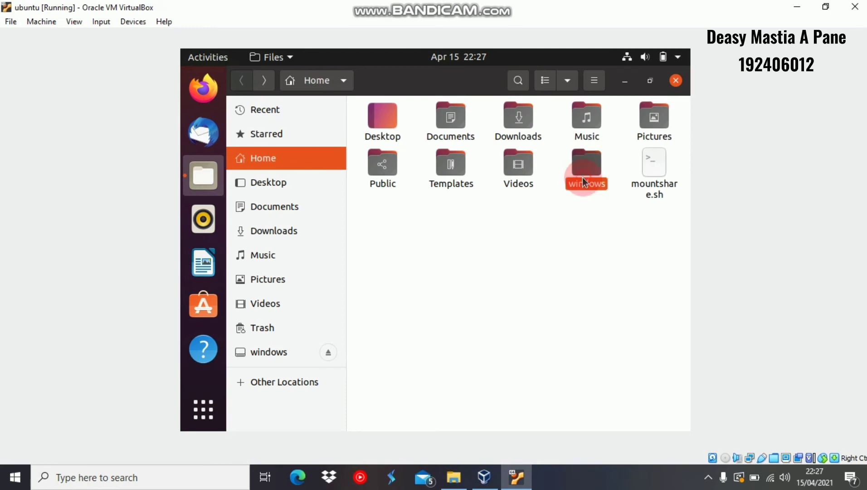
{"action": "double_click", "coordinate": [584, 181]}
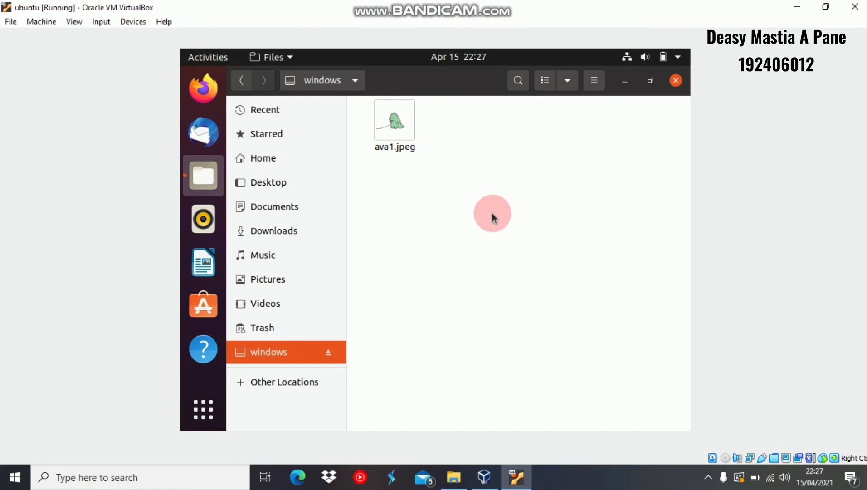
Create an empty file named tes in the windows folder with touch, and check the Linux folder in Windows File Explorer
{"action": "right_click", "coordinate": [489, 138]}
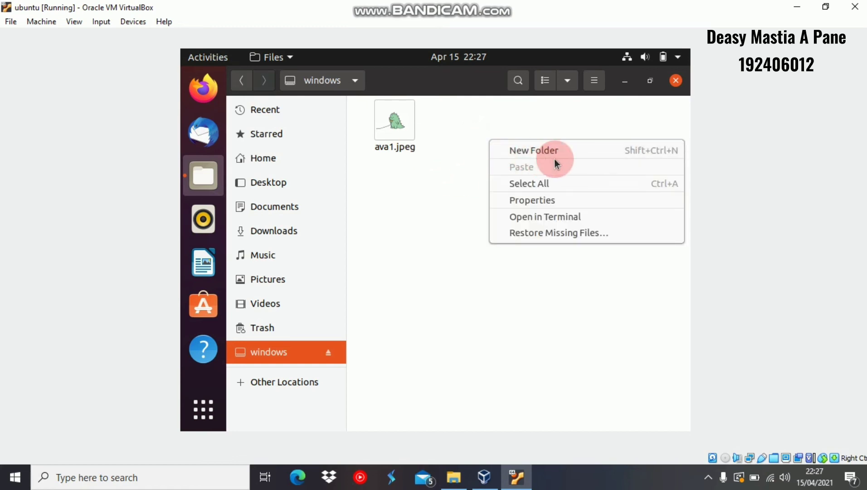
{"action": "left_click", "coordinate": [536, 217]}
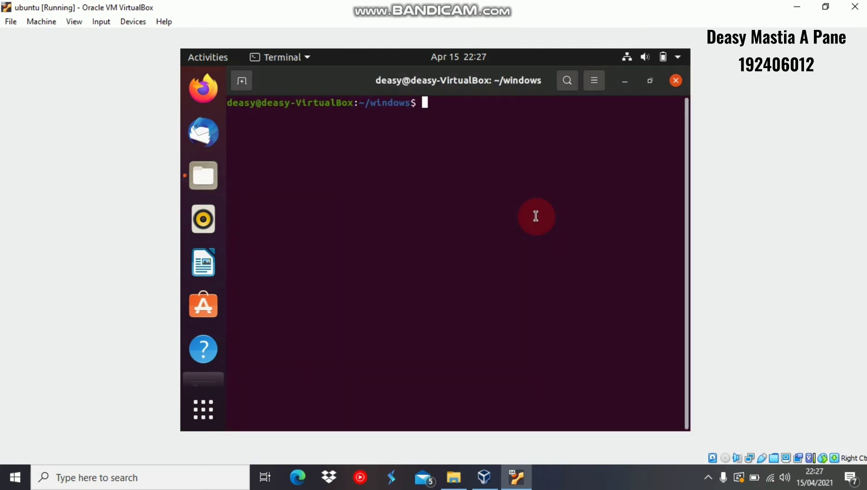
{"action": "type", "text": "touch tes"}
{"action": "key", "text": "Return"}
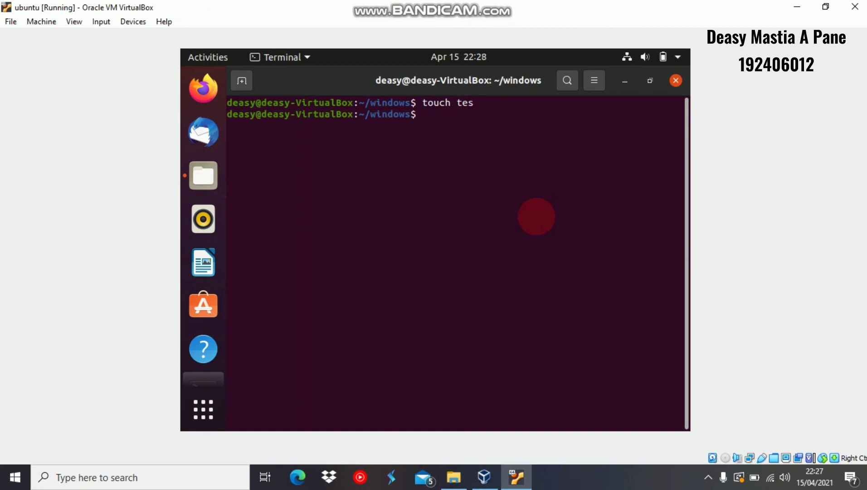
{"action": "left_click", "coordinate": [678, 82]}
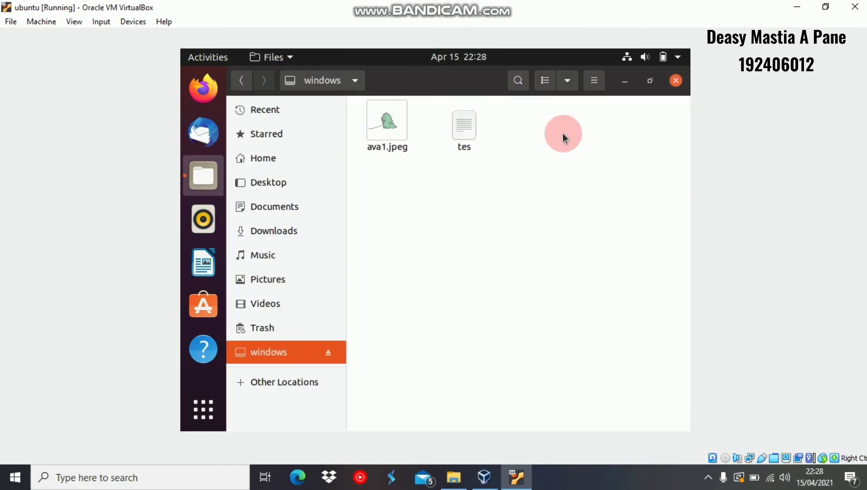
{"action": "left_click", "coordinate": [454, 477]}
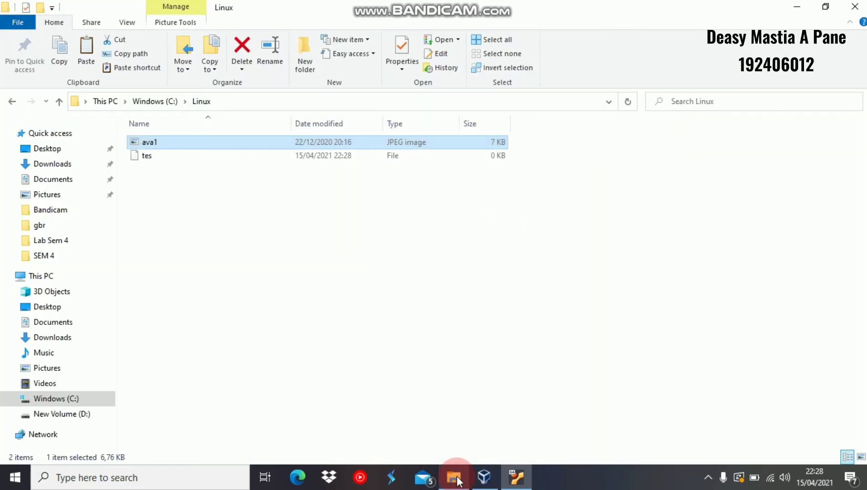
Open the tes file from the C: drive's Linux folder with Notepad
{"action": "left_click", "coordinate": [207, 156]}
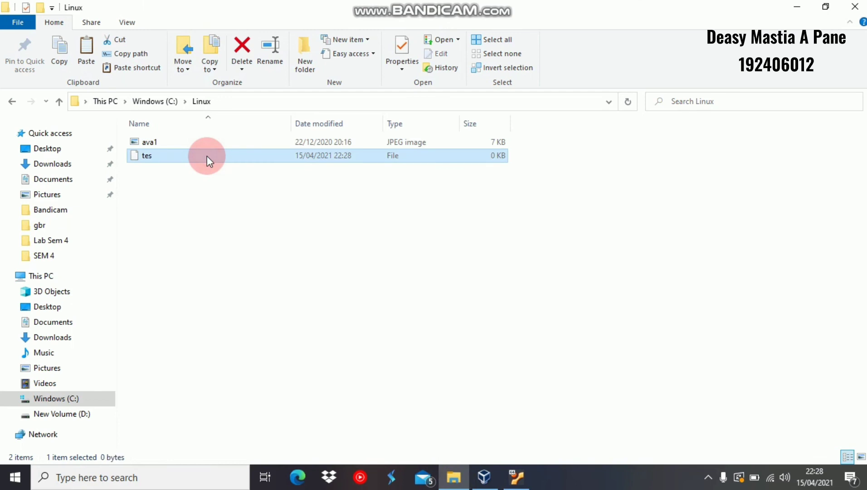
{"action": "double_click", "coordinate": [206, 156]}
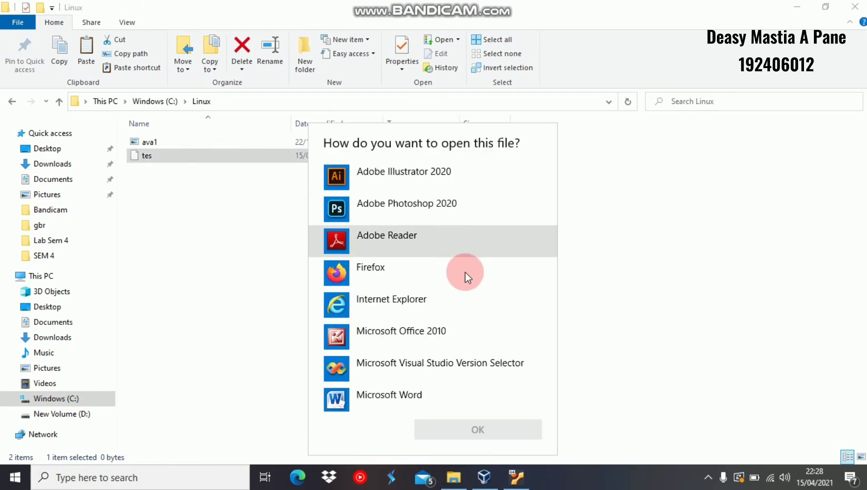
{"action": "left_click_drag", "start_coordinate": [559, 235], "coordinate": [553, 302]}
{"action": "left_click", "coordinate": [391, 288]}
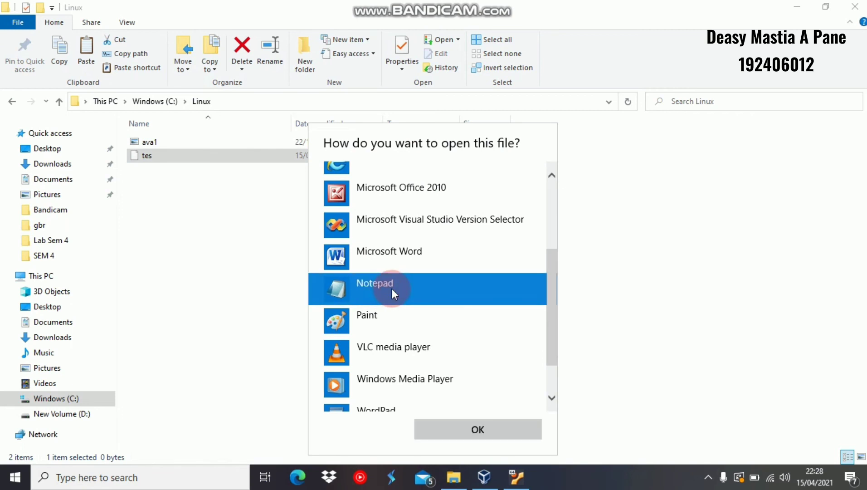
{"action": "double_click", "coordinate": [392, 288]}
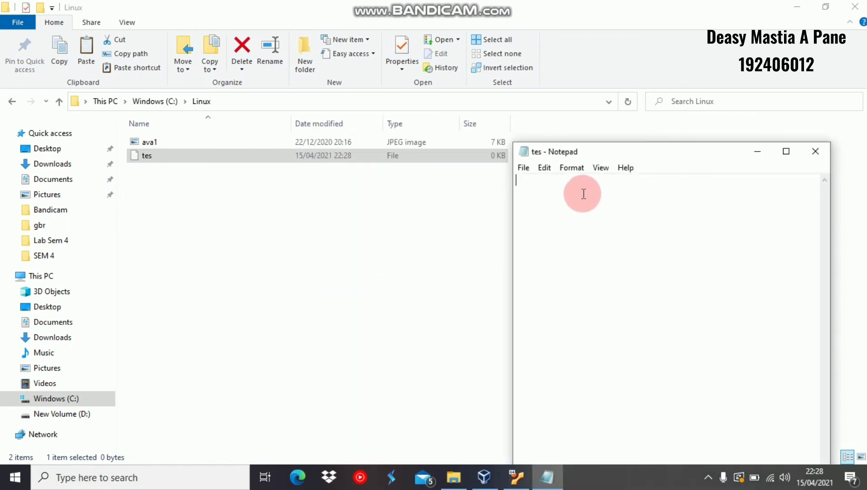
Write "hayoo" in the tes file, save it and minimize Notepad
{"action": "type", "text": "hayoo"}
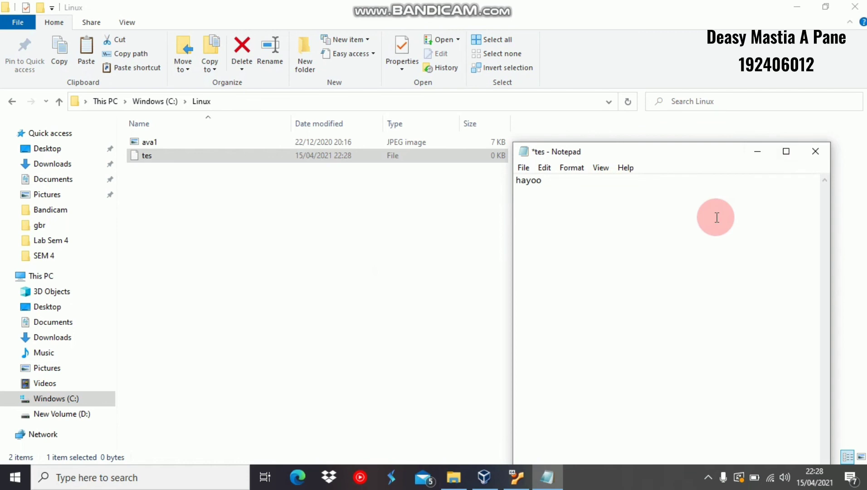
{"action": "key", "text": "ctrl+s"}
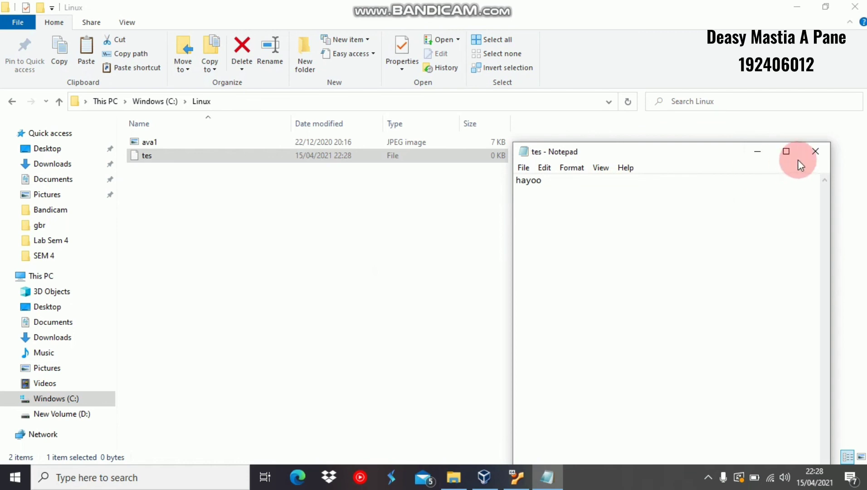
{"action": "left_click", "coordinate": [757, 152]}
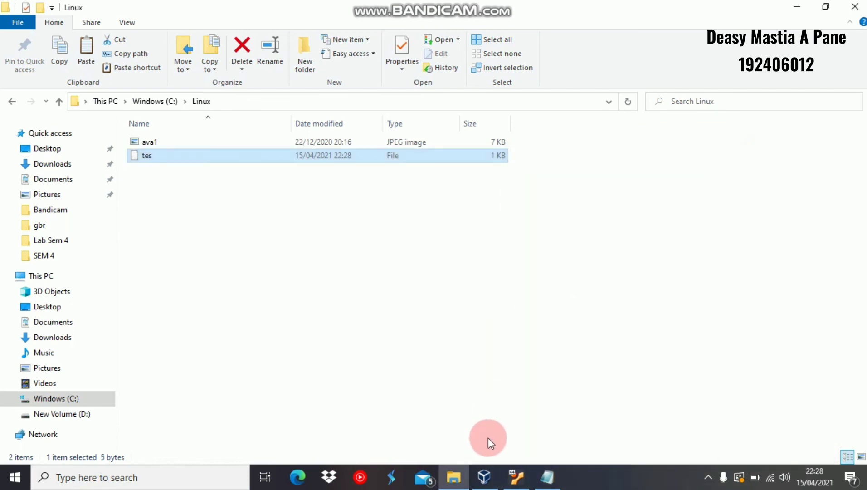
Switch back to the ubuntu virtual machine and open the tes file in its windows folder
{"action": "left_click", "coordinate": [516, 476]}
{"action": "double_click", "coordinate": [458, 137]}
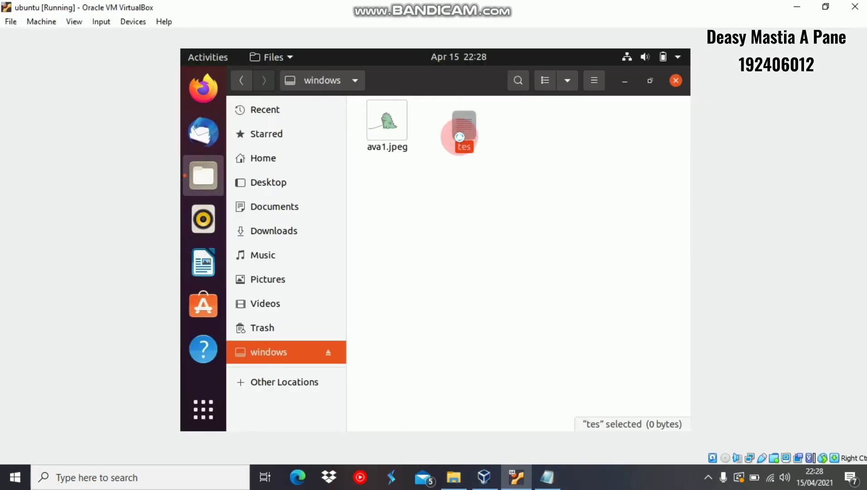